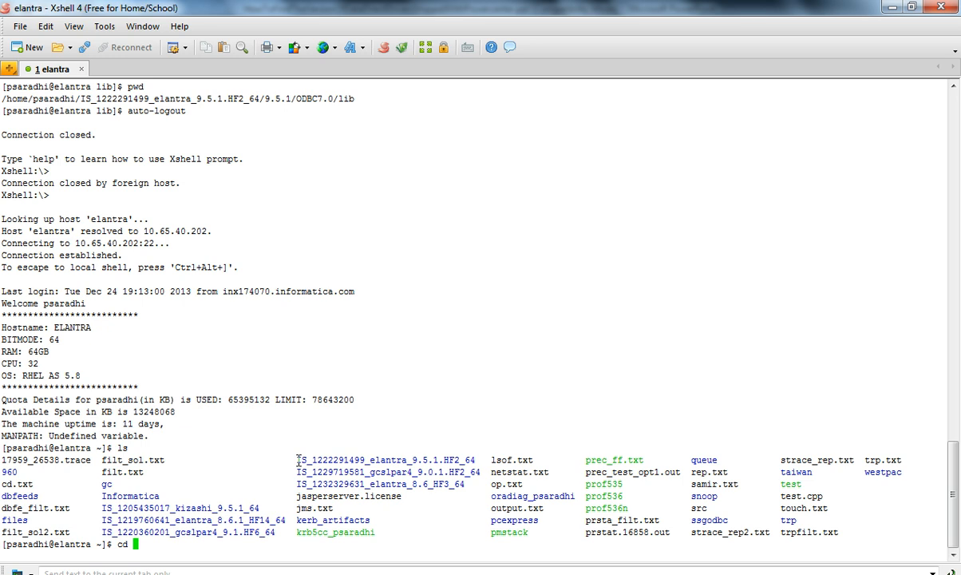
pyautogui.moveTo(297, 460); pyautogui.dragTo(476, 460)
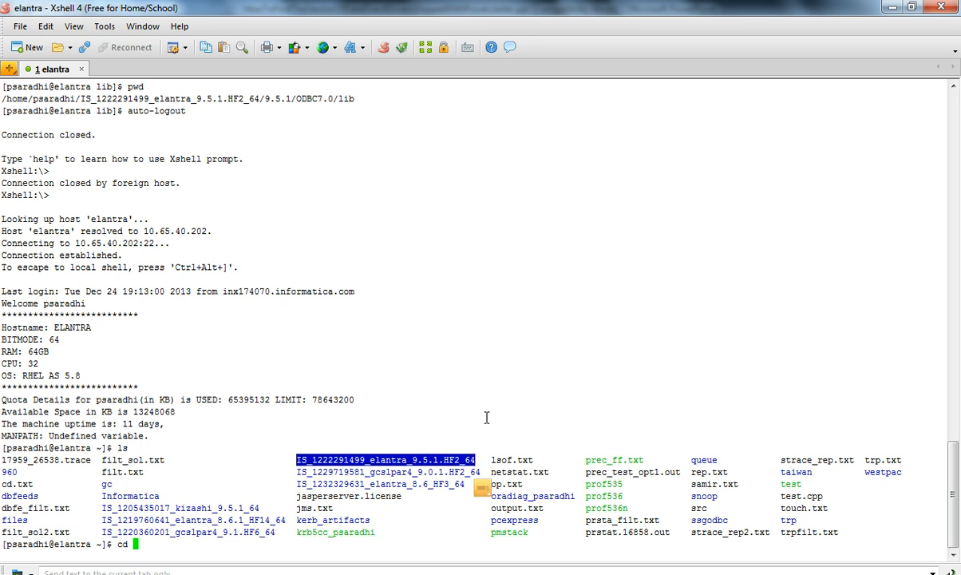
pyautogui.press('shift+Insert')
pyautogui.press('Return')
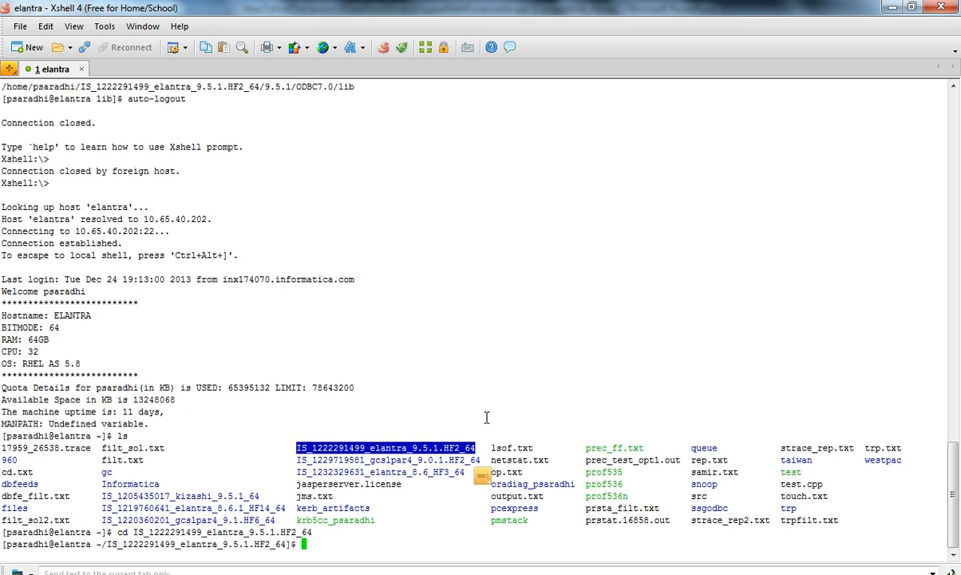
# List the installation directory and source the csh environment script with source csh*
pyautogui.write('ls')
pyautogui.press('Return')
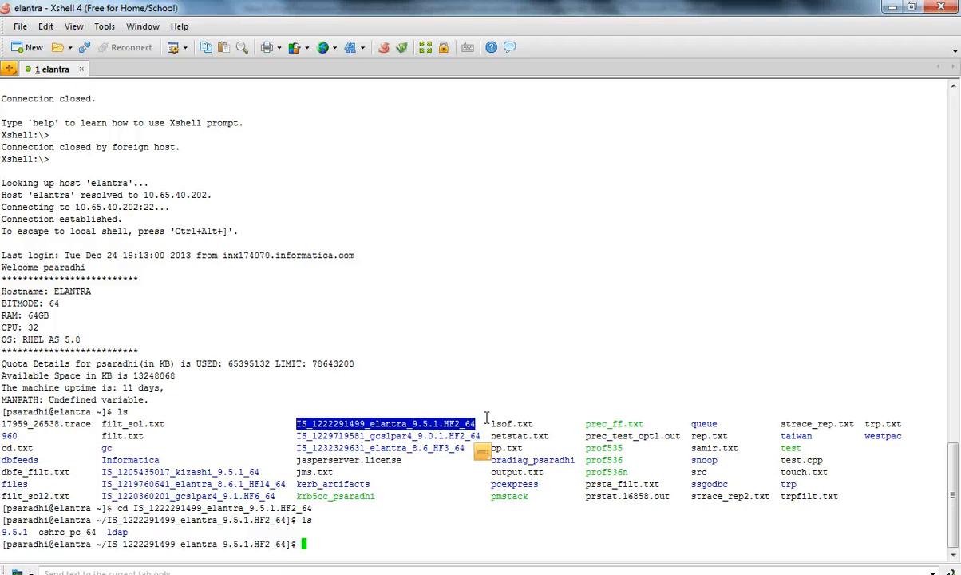
pyautogui.write('source csh*')
pyautogui.press('Return')
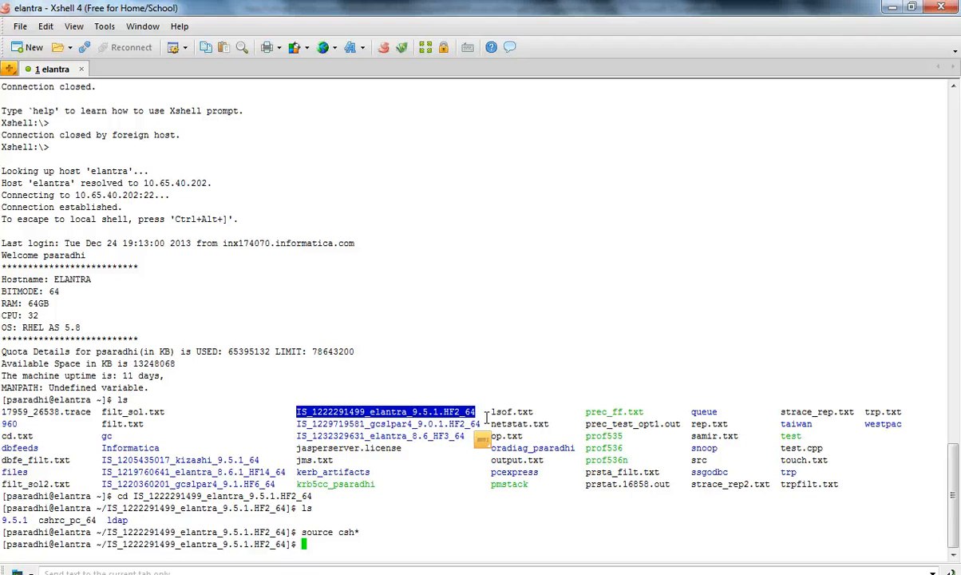
# Check the ODBC environment variables with env | grep ODBC
pyautogui.write('env | grep ODBC')
pyautogui.press('Return')
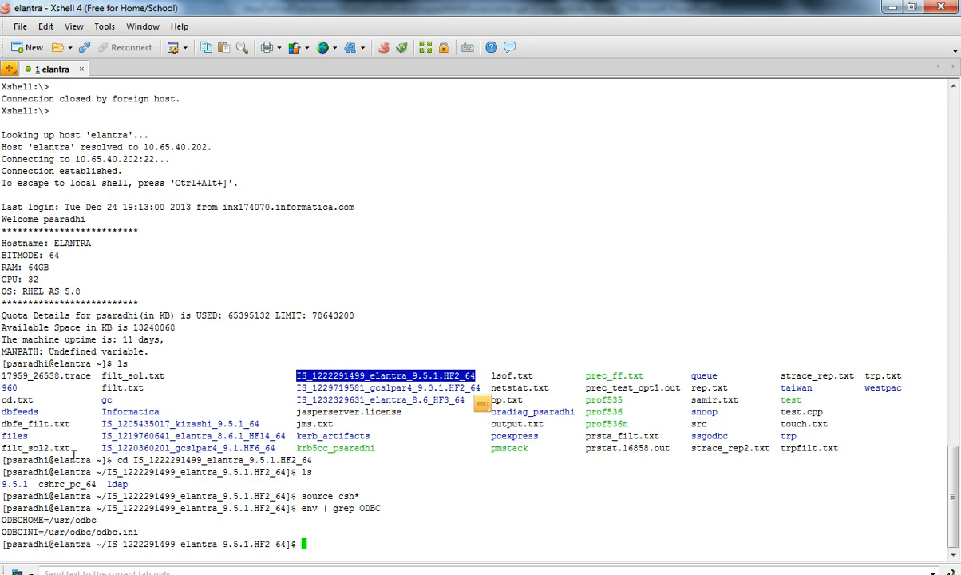
# Change into the 9.5.1 directory with cd 9* and list its contents
pyautogui.write('cd 9*')
pyautogui.press('Return')
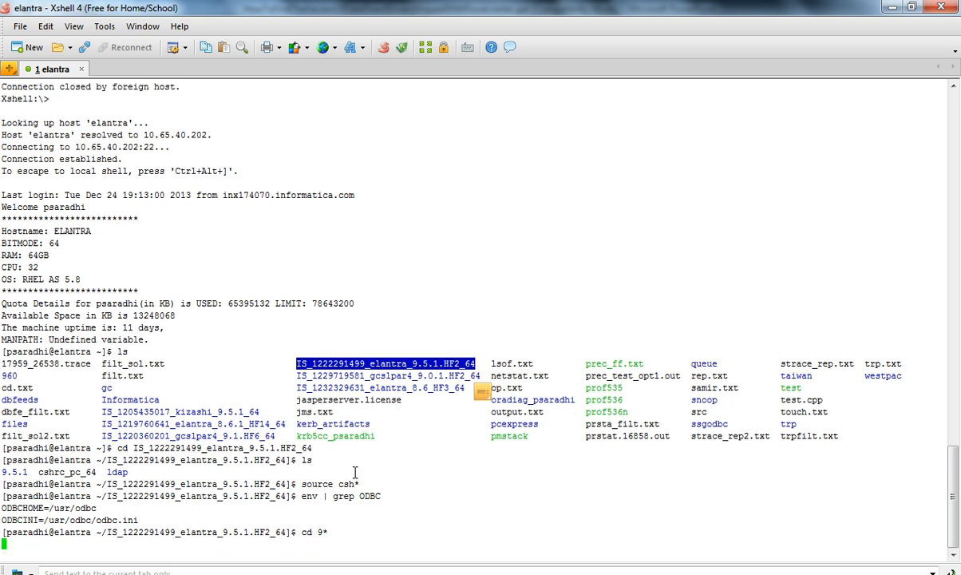
pyautogui.write('ls')
pyautogui.press('Return')
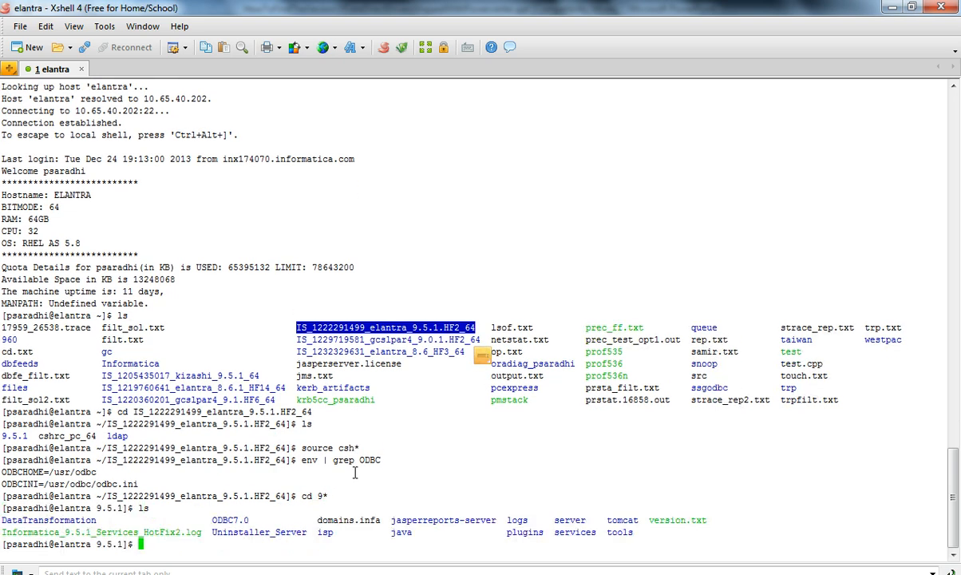
# Change into the ODBC7.0 directory and list its contents
pyautogui.write('cd ODBC7.0')
pyautogui.press('Return')
pyautogui.write('ls')
pyautogui.press('Return')
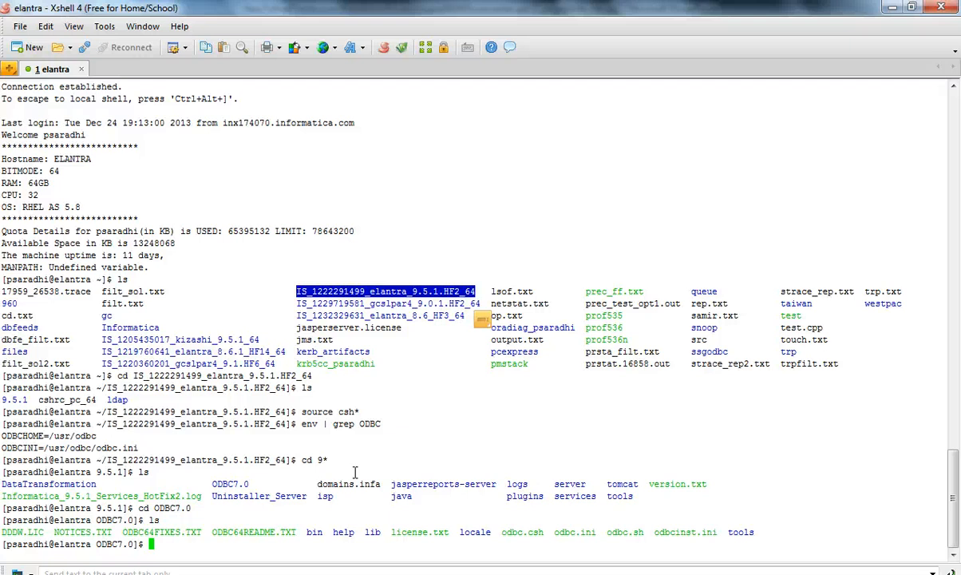
# Change into the lib directory and print the working directory
pyautogui.write('cd lib')
pyautogui.press('Return')
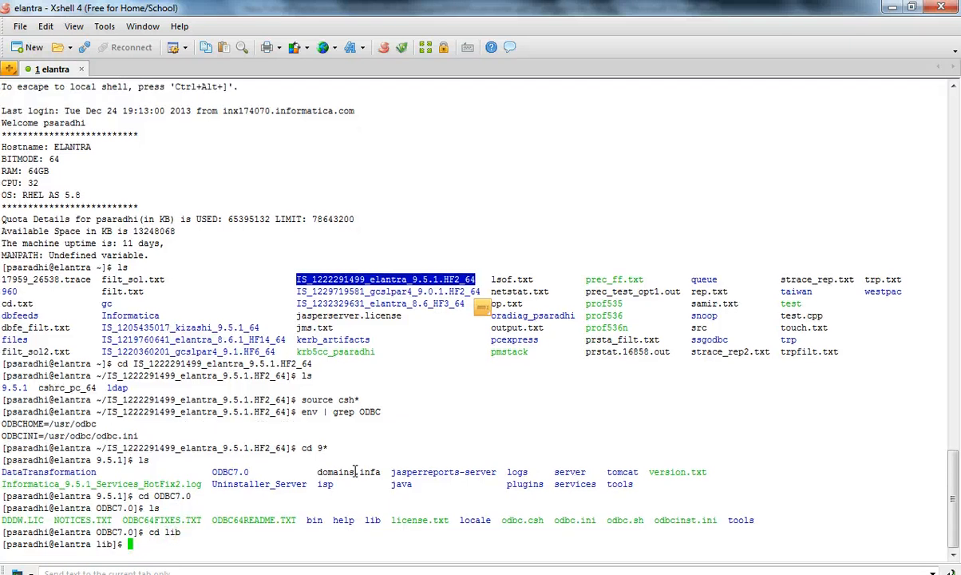
pyautogui.write('pwd')
pyautogui.press('Return')
# Clear the screen, print the working directory again and list the driver libraries in lib
pyautogui.write('clear')
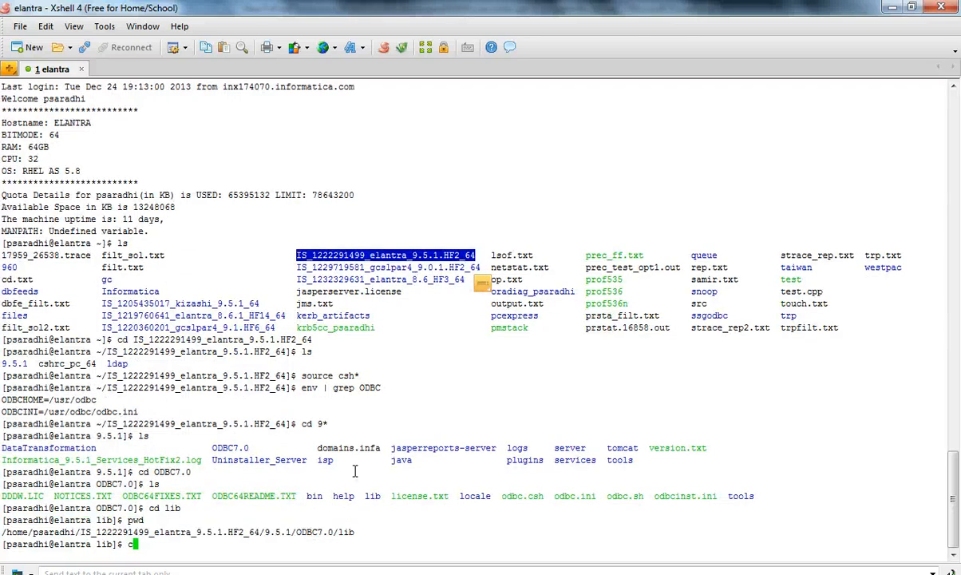
pyautogui.press('Return')
pyautogui.write('pwd')
pyautogui.press('Return')
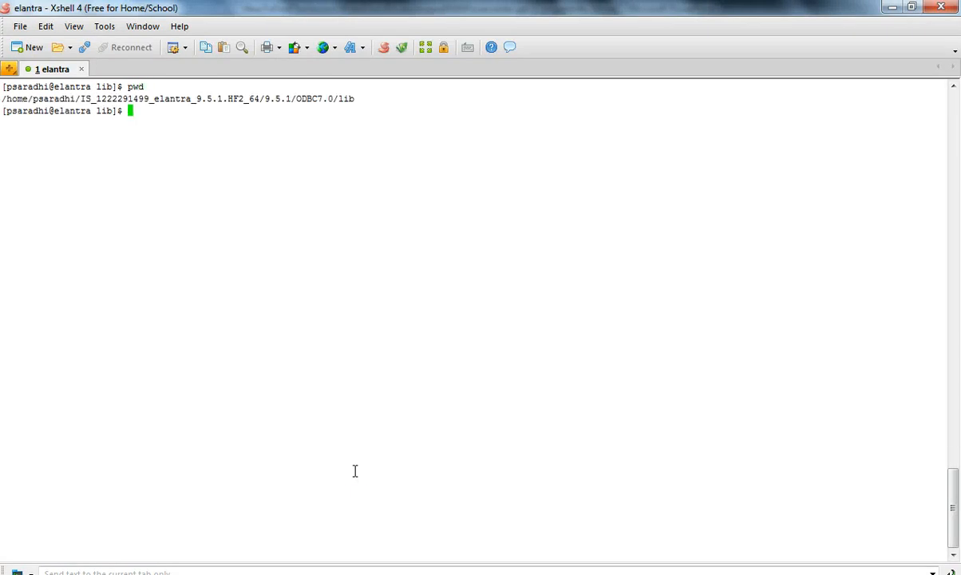
pyautogui.write('ls')
pyautogui.press('Return')
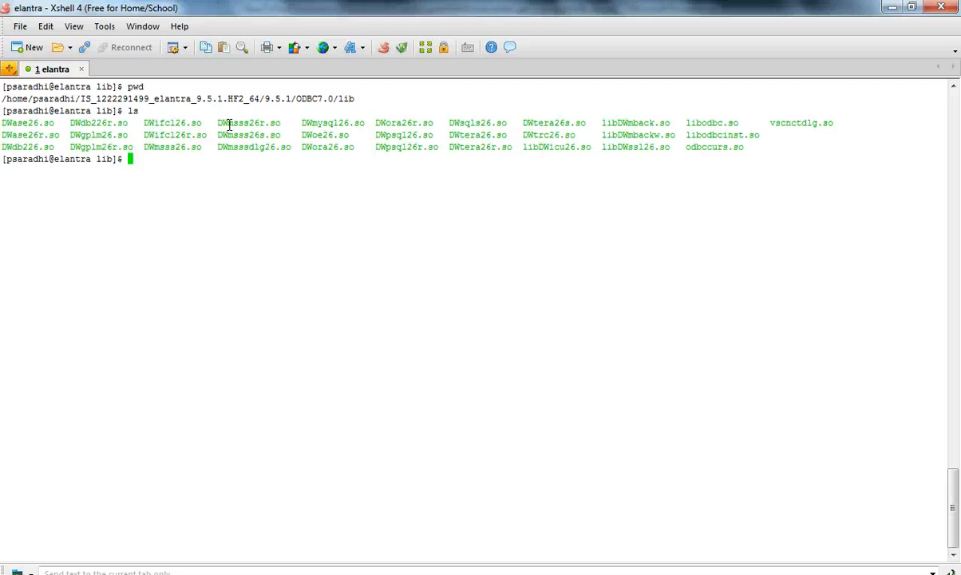
# Try to change into the bin directory with cd ..\bin
pyautogui.write('cd ..\\bin')
pyautogui.press('Return')
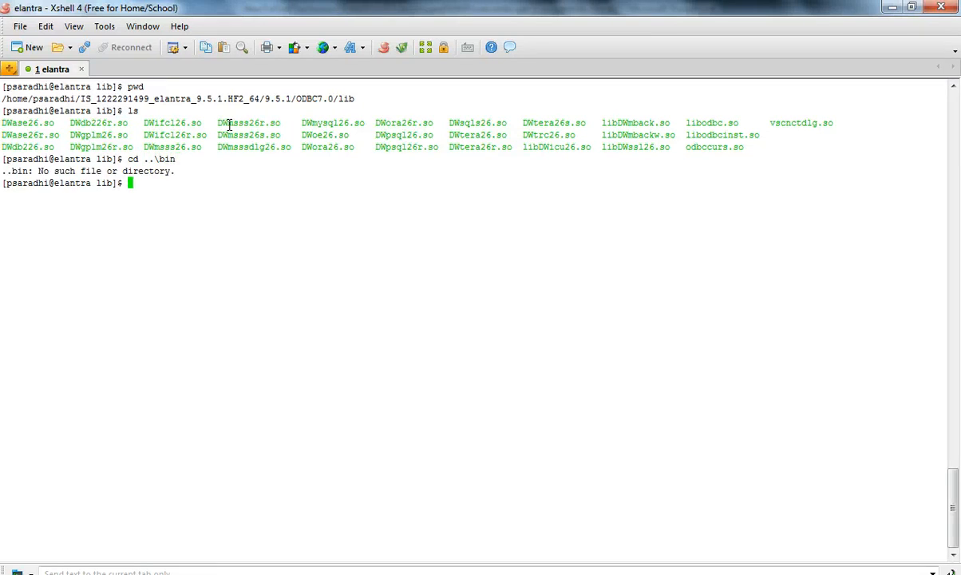
# Change into the ODBC7.0 bin directory with cd ../bin and list its contents
pyautogui.write('cd ../bin')
pyautogui.press('Return')
pyautogui.write('ls')
pyautogui.press('Return')
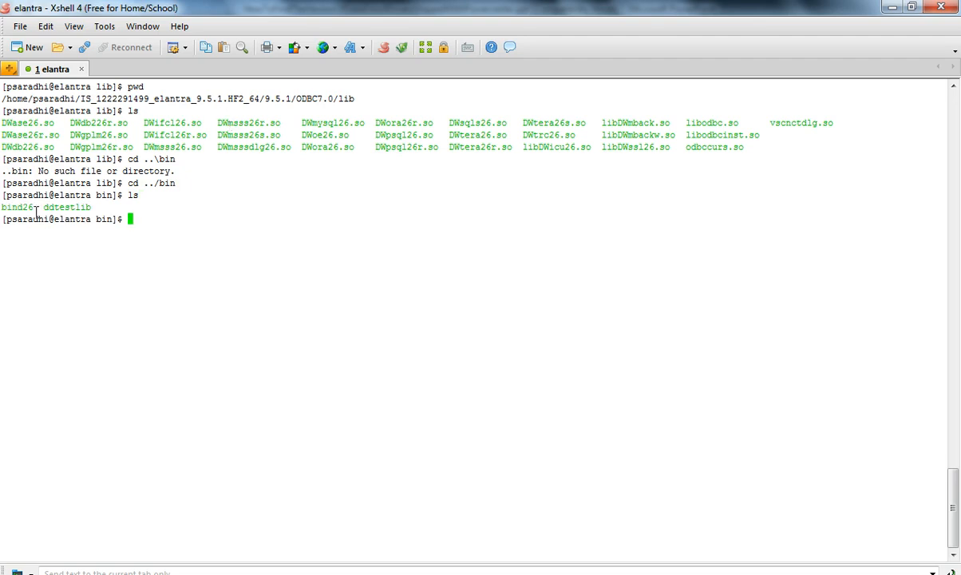
# Print the bin directory's path and highlight the ddtestlib utility and the path
pyautogui.moveTo(44, 207); pyautogui.dragTo(91, 207)
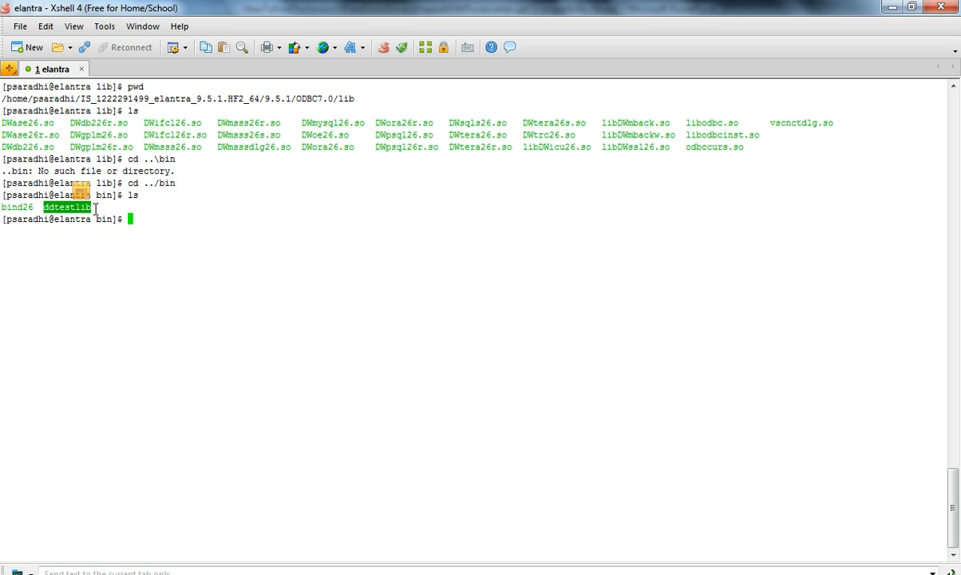
pyautogui.click(157, 202)
pyautogui.write('pwd')
pyautogui.press('Return')
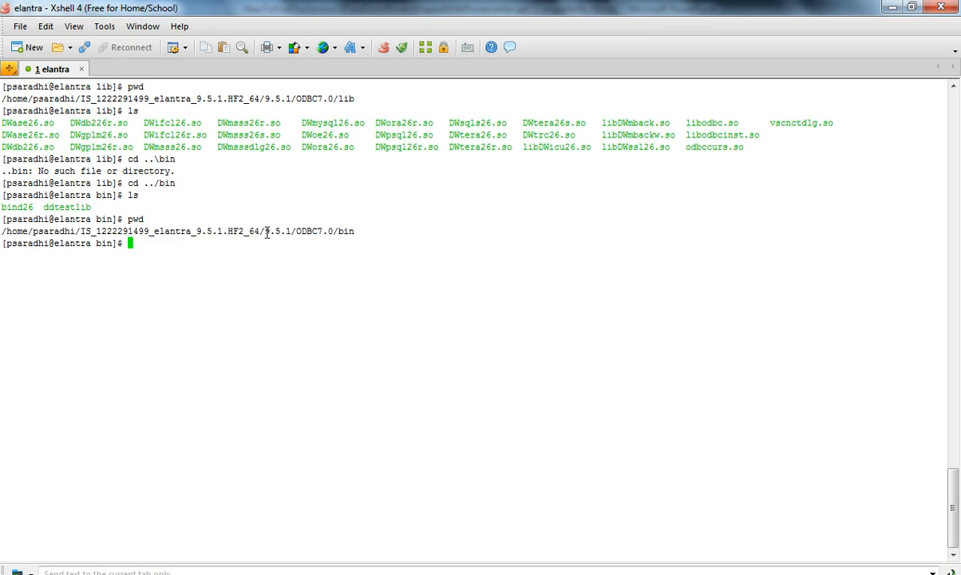
pyautogui.moveTo(275, 231); pyautogui.dragTo(353, 235)
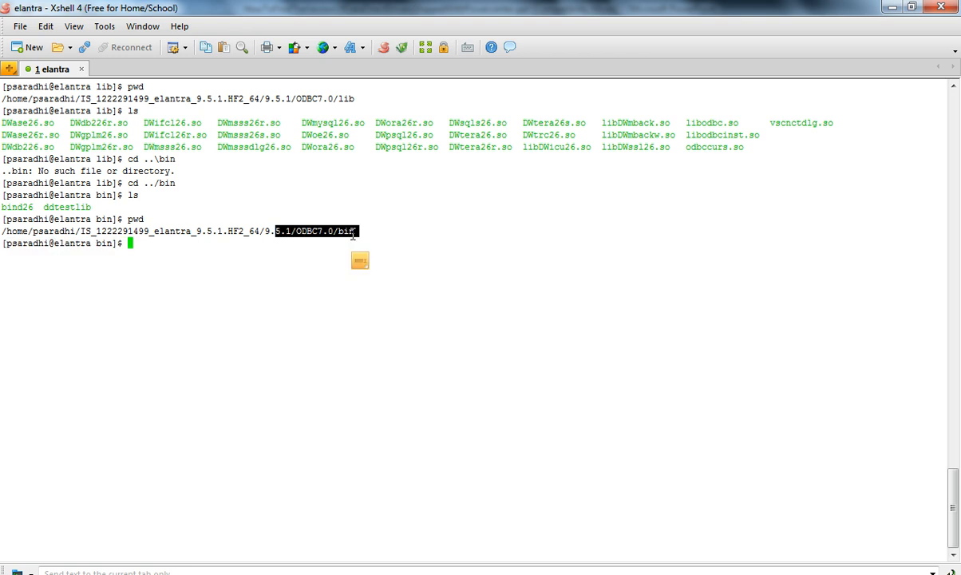
pyautogui.click(330, 221)
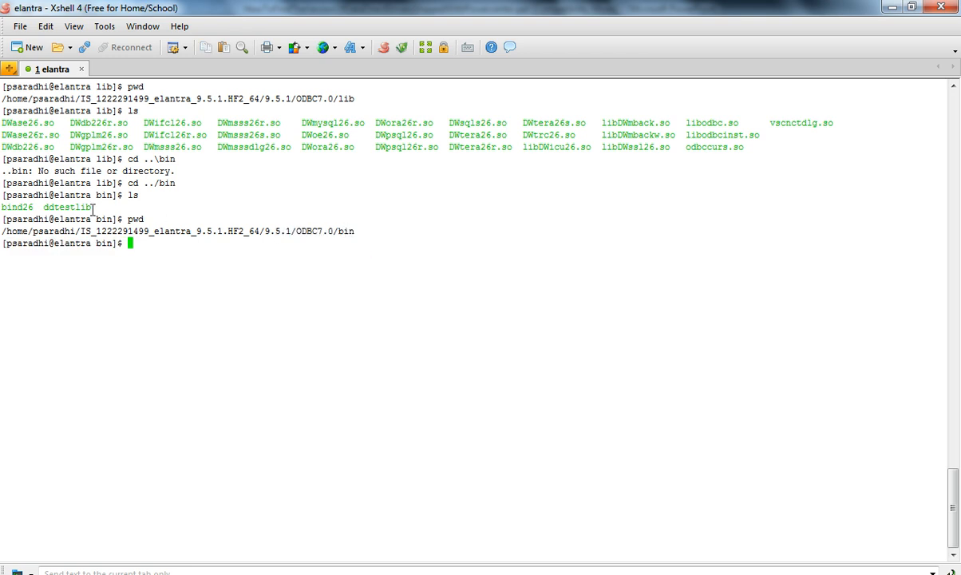
pyautogui.moveTo(92, 207); pyautogui.dragTo(46, 210)
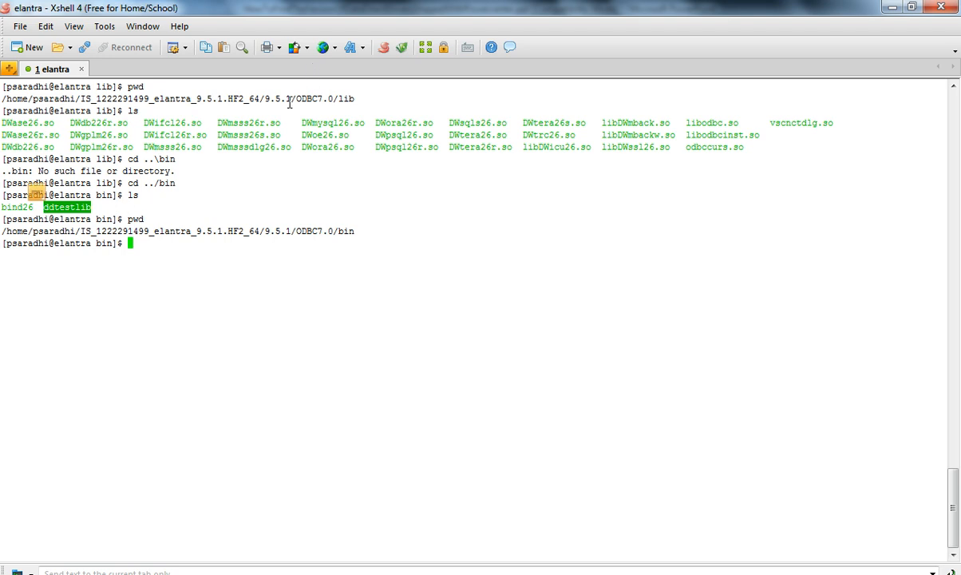
# Return to the lib directory with cd ../lib, print its path and list its files
pyautogui.click(268, 156)
pyautogui.write('cd ..')
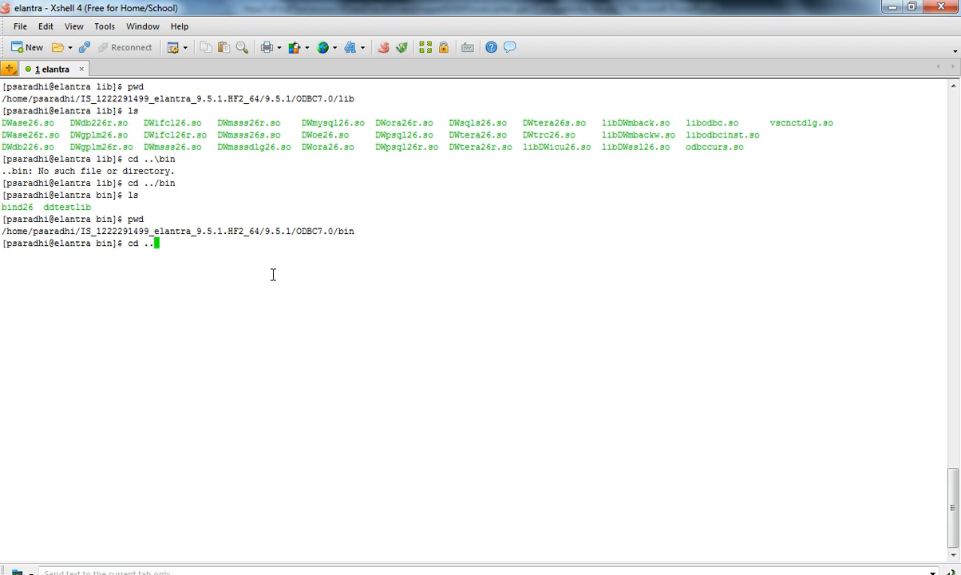
pyautogui.write('/lib')
pyautogui.press('Return')
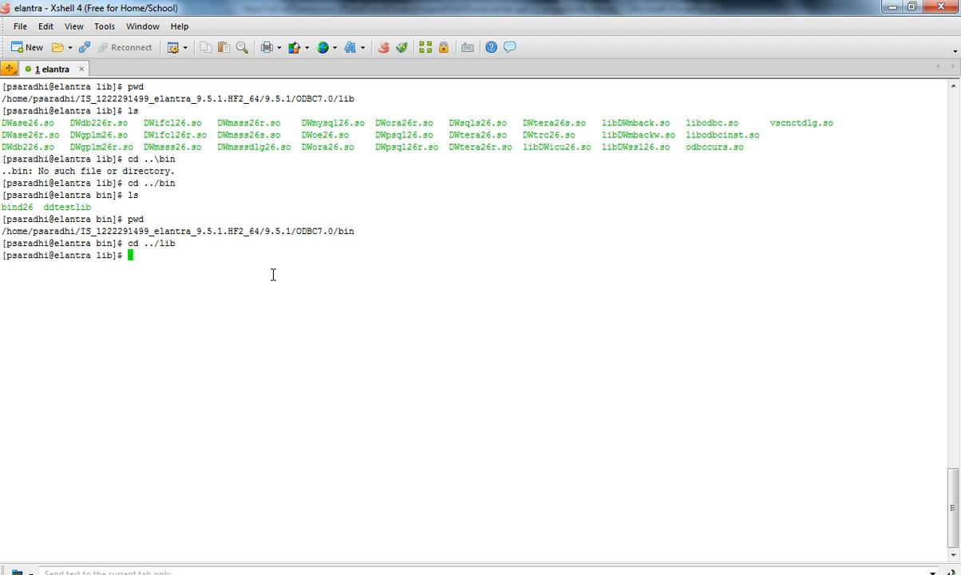
pyautogui.write('pwd')
pyautogui.press('Return')
pyautogui.write('ls')
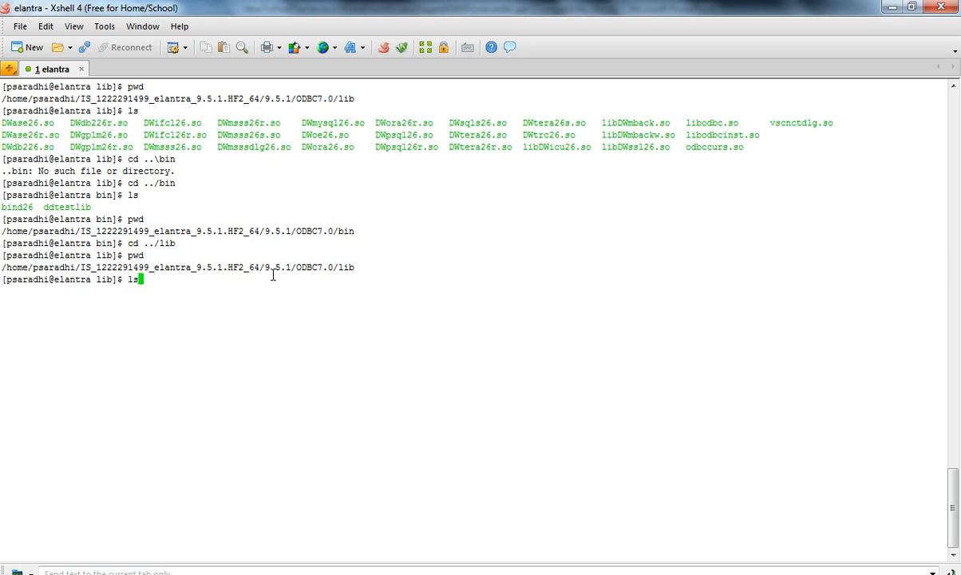
pyautogui.press('Return')
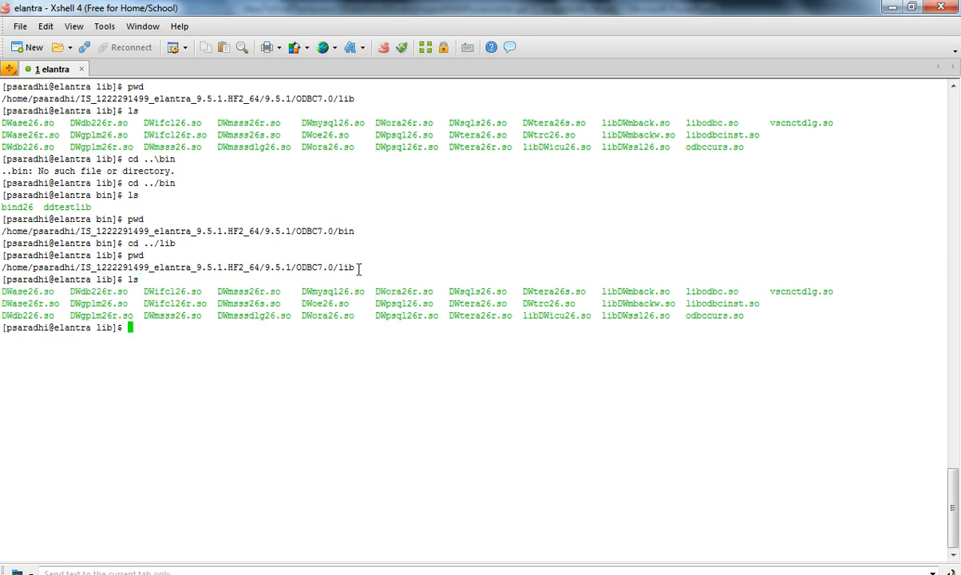
# Enter the command ../bin/ddtestlib at the lib prompt
pyautogui.moveTo(358, 268); pyautogui.dragTo(341, 268)
pyautogui.moveTo(355, 231); pyautogui.dragTo(341, 233)
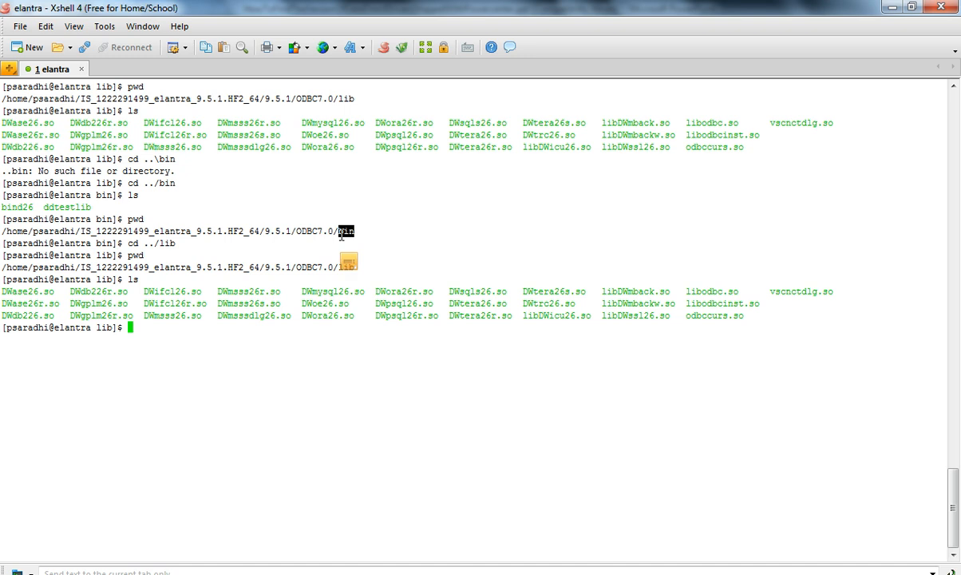
pyautogui.click(210, 297)
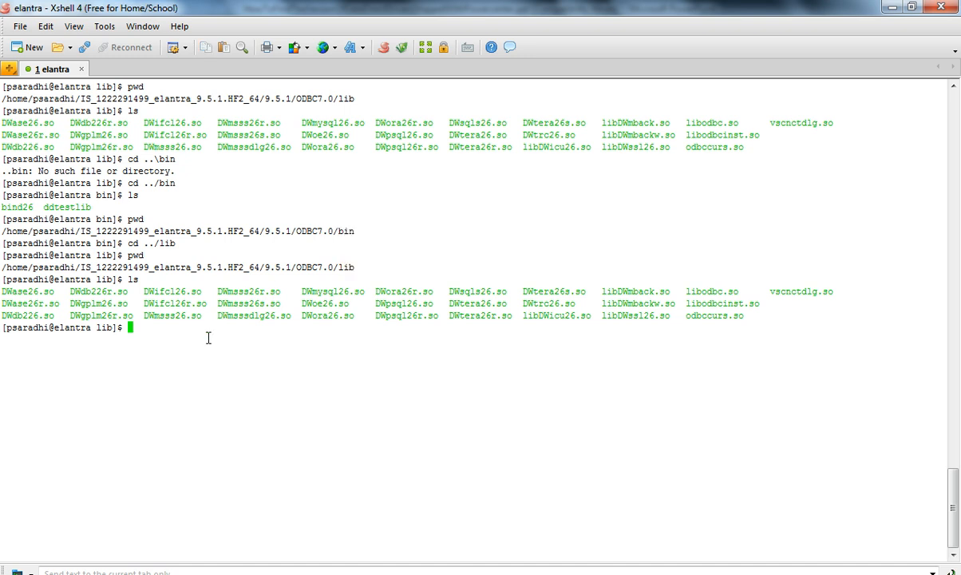
pyautogui.write('../bin/ddteswt')
pyautogui.press('BackSpace')
pyautogui.press('BackSpace')
pyautogui.write('tl')
pyautogui.press('Tab')
# Append the DWsqls26.so library as the argument and run ddtestlib
pyautogui.moveTo(107, 331); pyautogui.dragTo(154, 328)
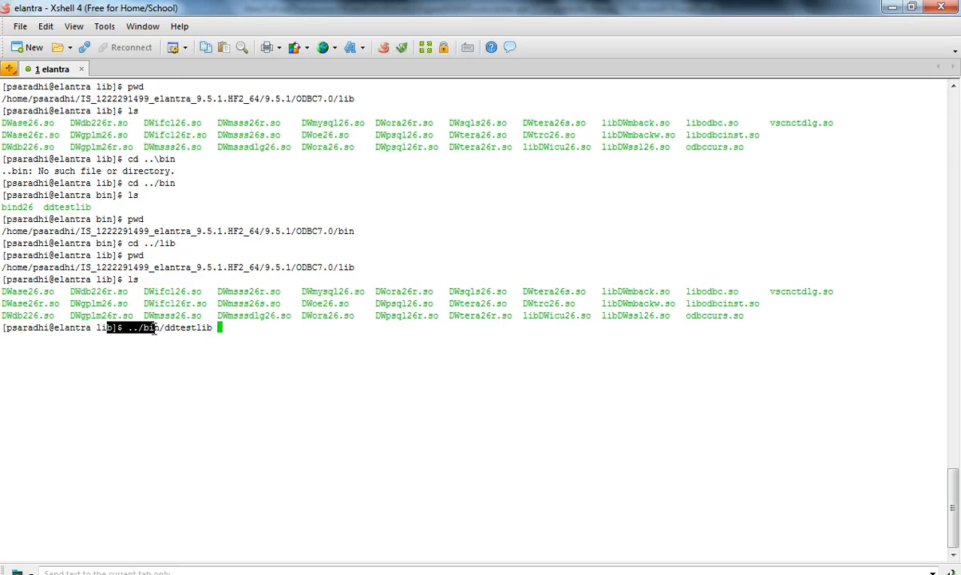
pyautogui.click(162, 325)
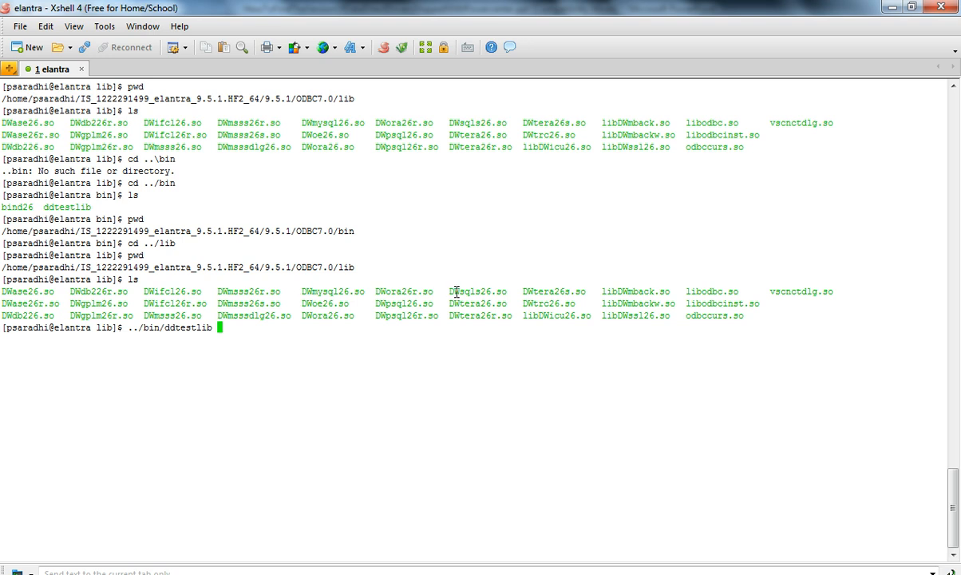
pyautogui.moveTo(449, 295); pyautogui.dragTo(507, 296)
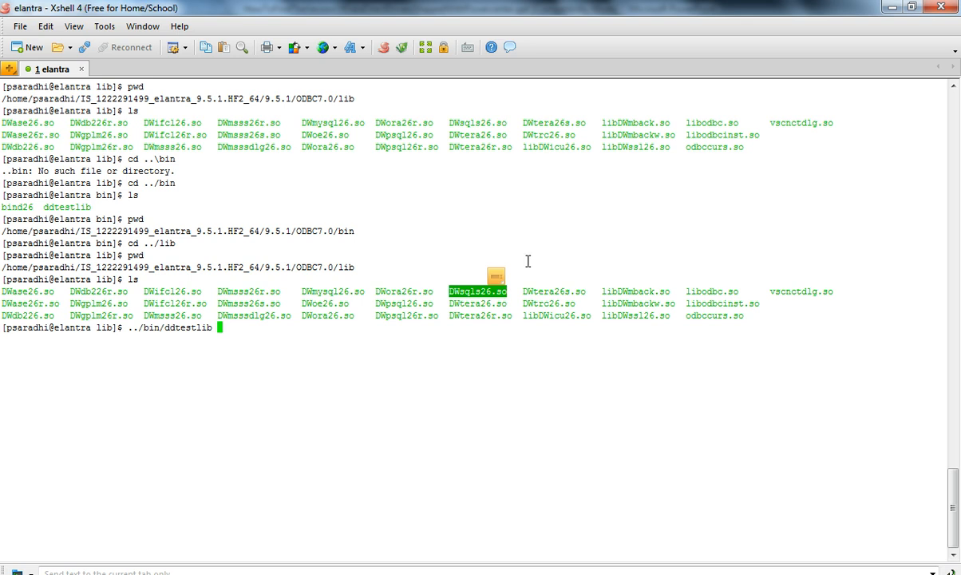
pyautogui.press('shift+Insert')
pyautogui.press('Return')
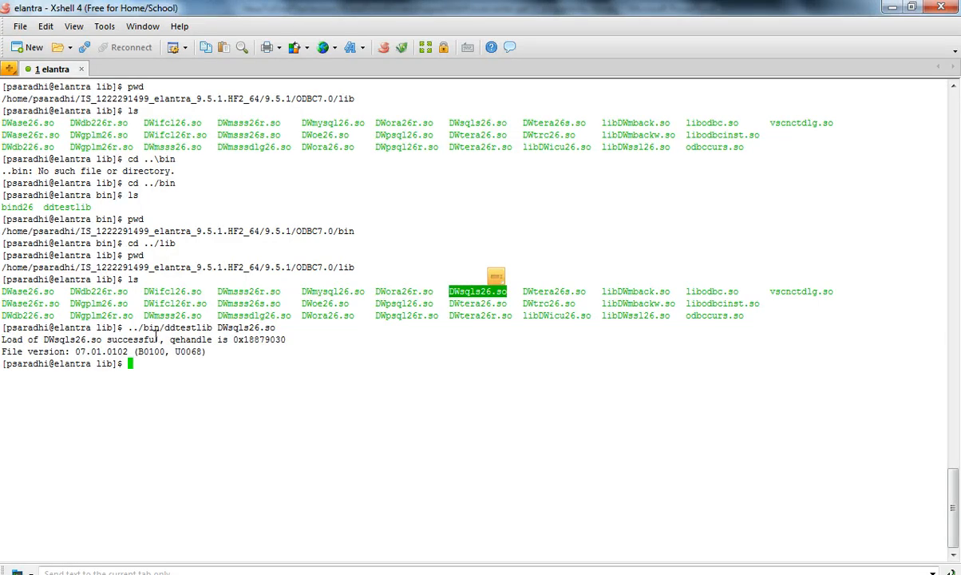
# Examine the ddtestlib output for the driver's load status and file version
pyautogui.click(158, 340)
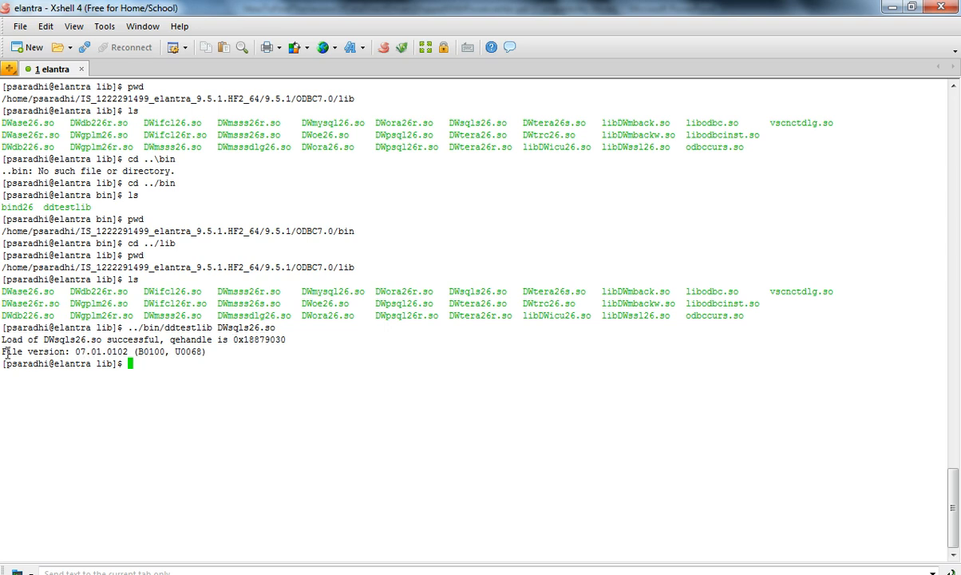
pyautogui.moveTo(3, 351); pyautogui.dragTo(206, 354)
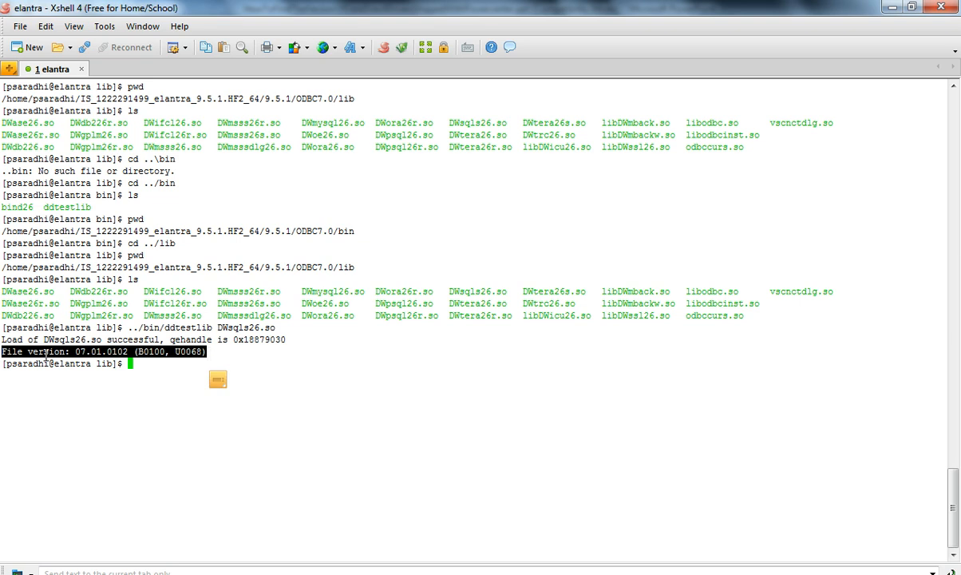
pyautogui.click(80, 356)
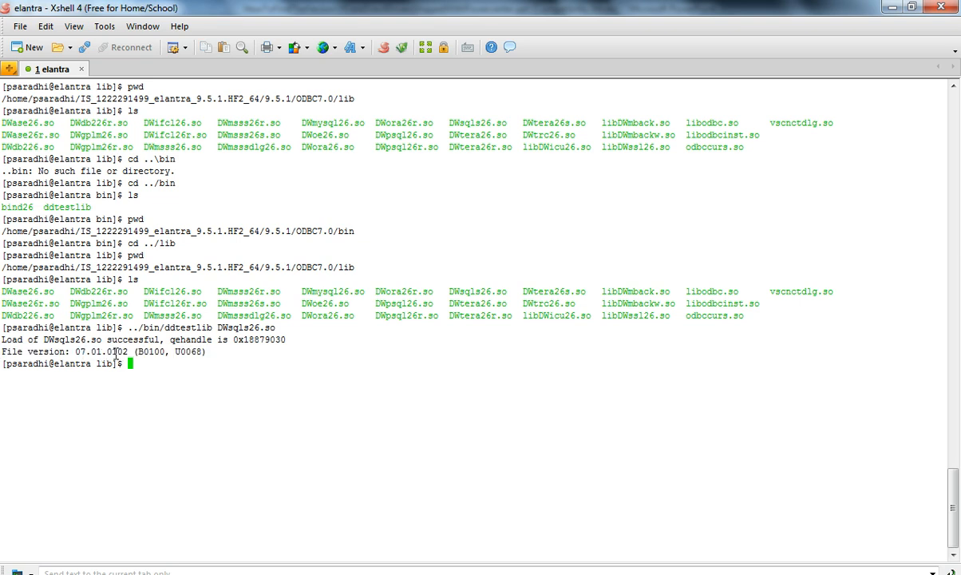
pyautogui.moveTo(154, 354); pyautogui.dragTo(187, 355)
pyautogui.click(218, 356)
pyautogui.moveTo(274, 329); pyautogui.dragTo(218, 328)
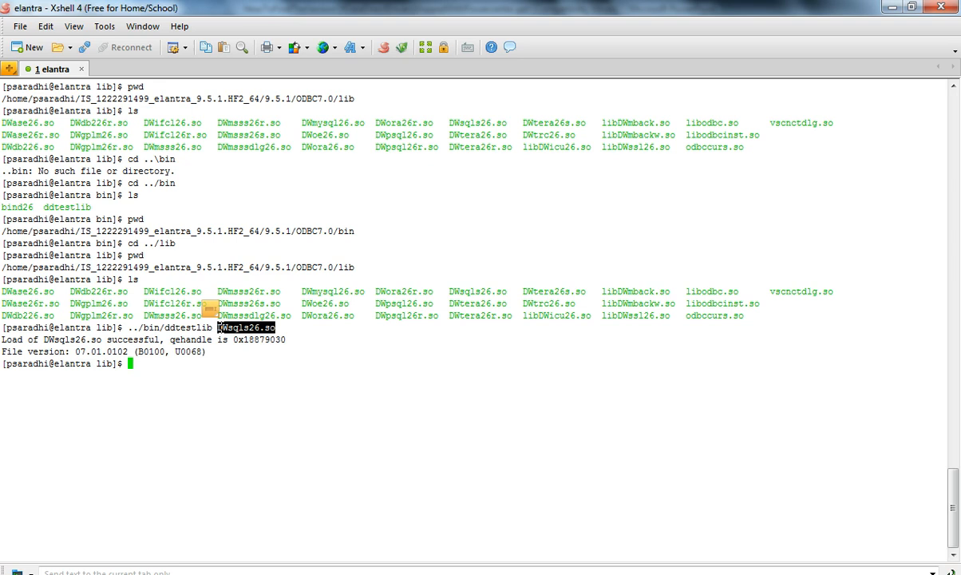
pyautogui.moveTo(206, 352); pyautogui.dragTo(1, 352)
pyautogui.click(175, 367)
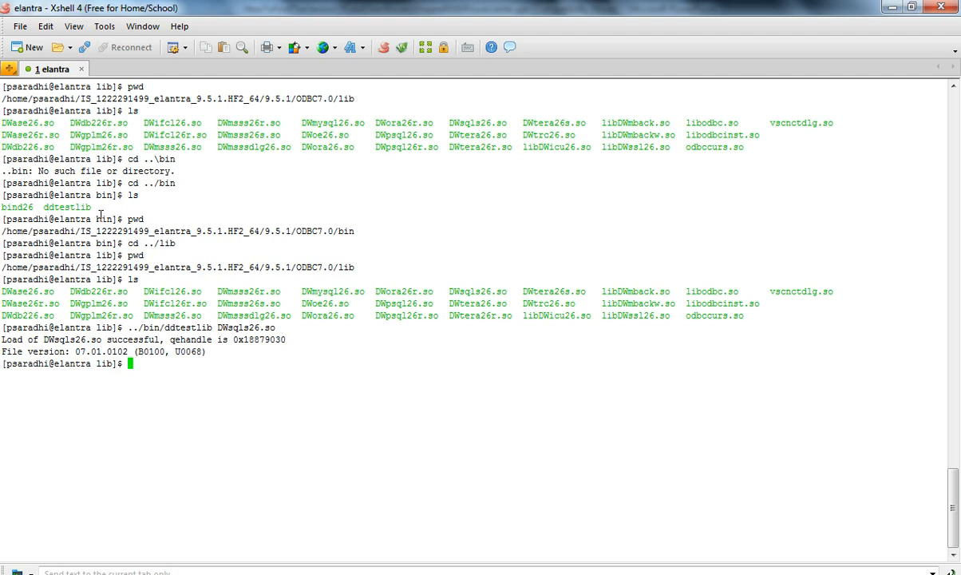
pyautogui.moveTo(44, 207); pyautogui.dragTo(88, 207)
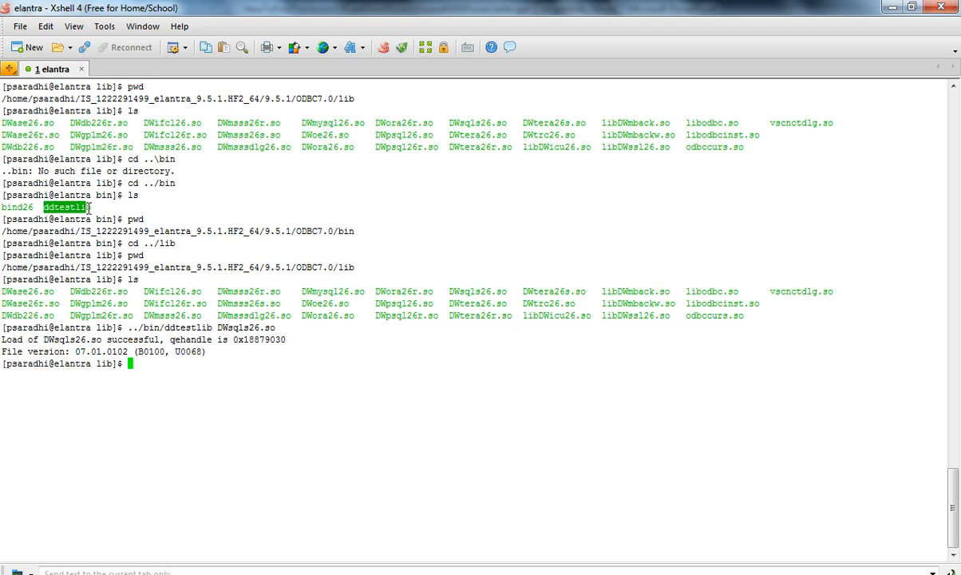
# Select the DWsqls26.so argument in the ddtestlib command line to point out the tested library
pyautogui.click(76, 207)
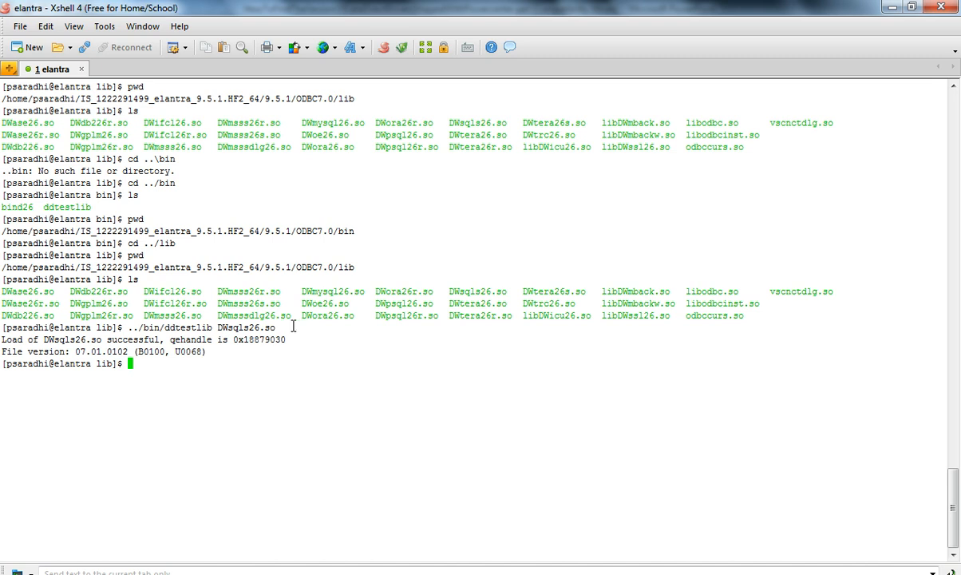
pyautogui.moveTo(279, 328); pyautogui.dragTo(219, 328)
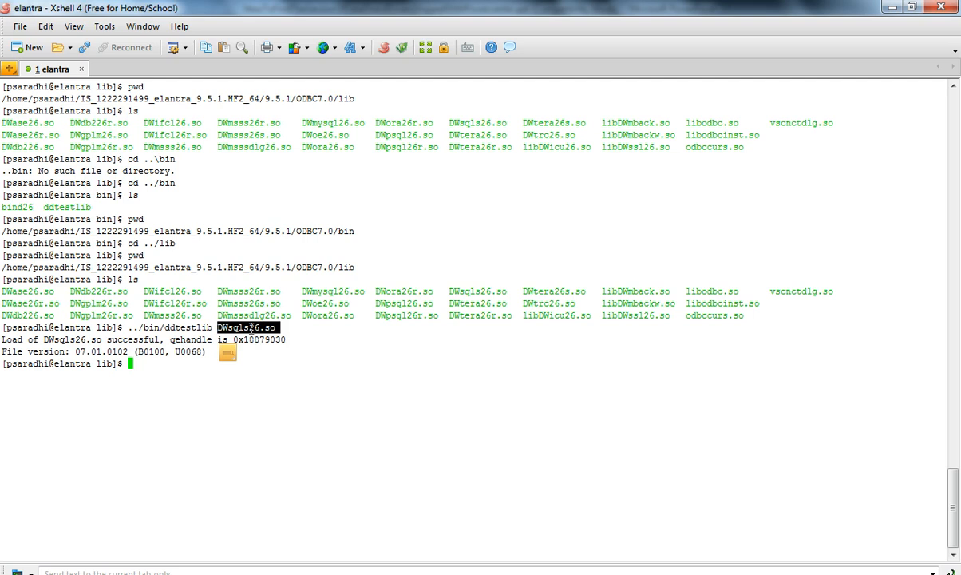
pyautogui.click(252, 329)
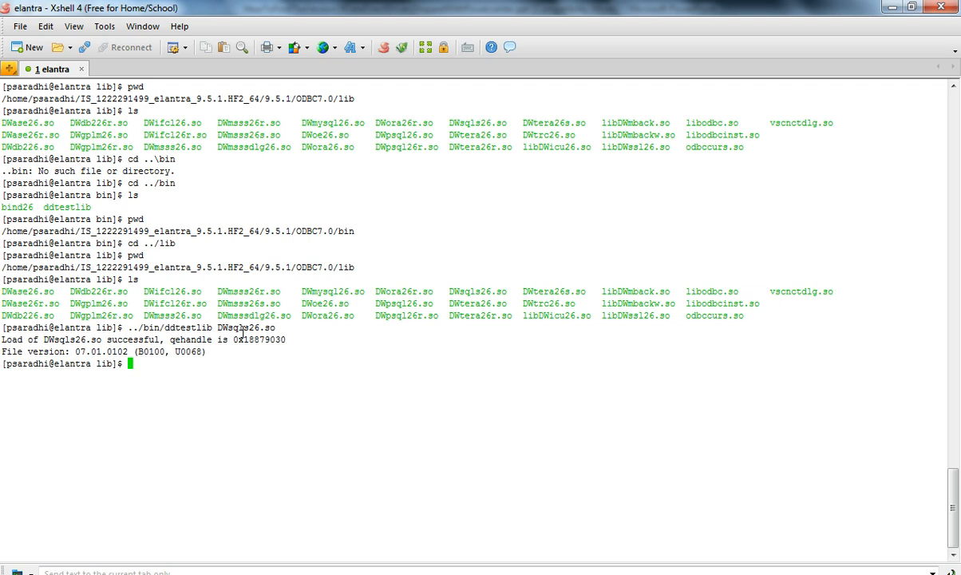
# Switch to PowerPoint, start the slide show and advance through the summary and closing slides
pyautogui.click(320, 574)
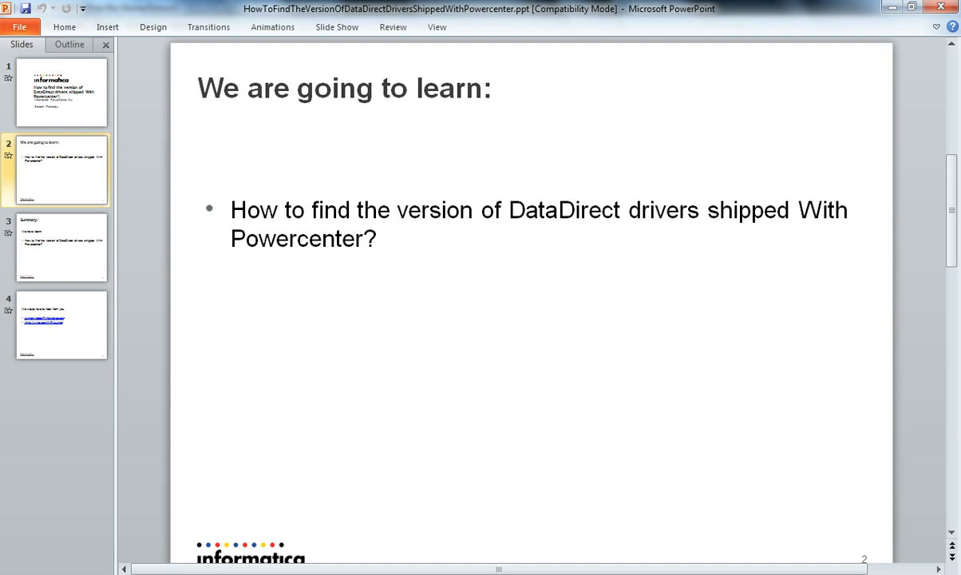
pyautogui.click(802, 574)
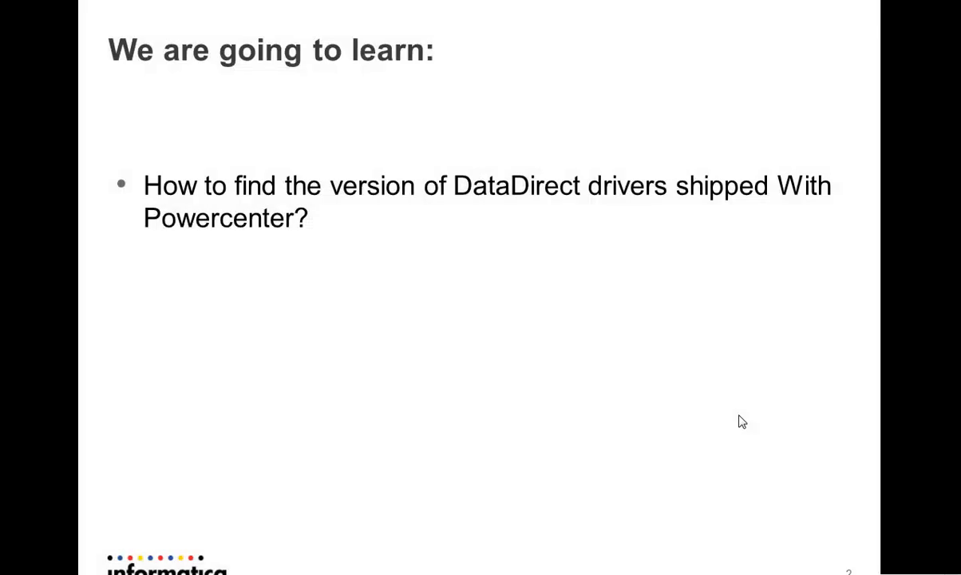
pyautogui.click(739, 415)
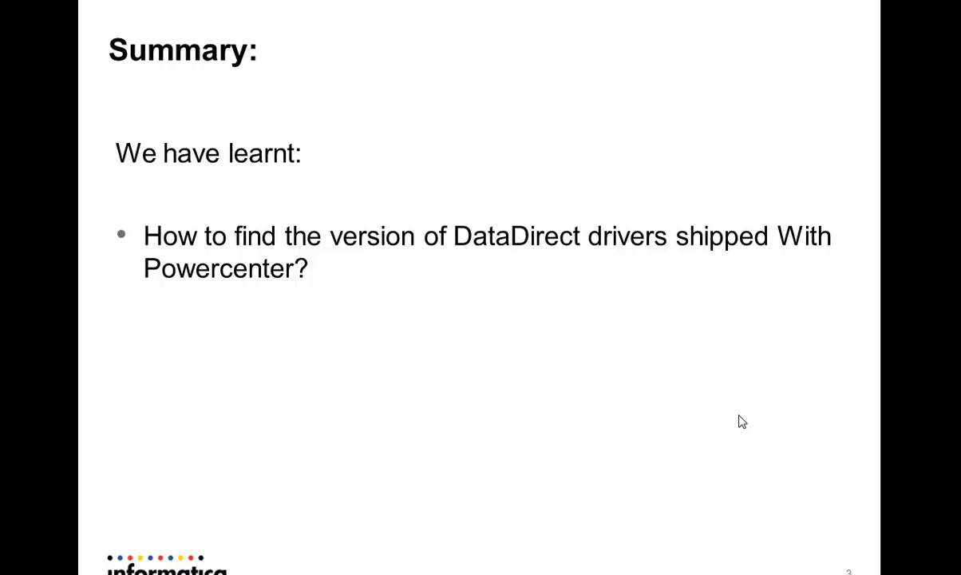
pyautogui.click(742, 421)
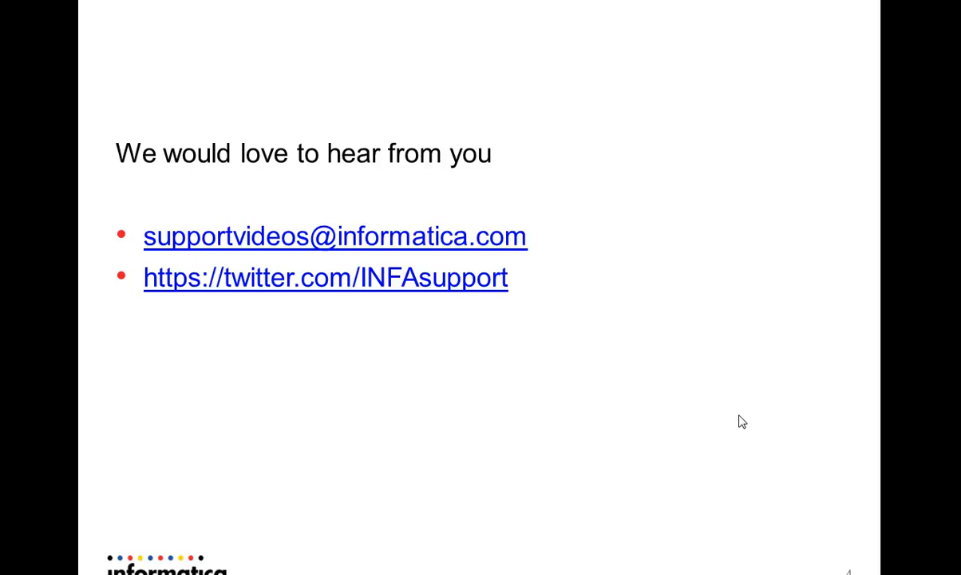